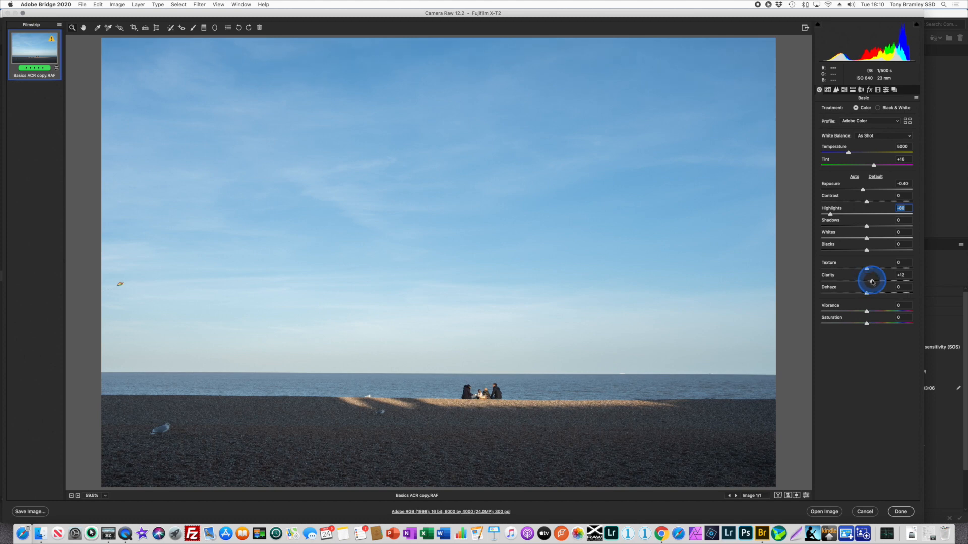
# Set Clarity to +12 and check the photo for blemishes with the Spot Removal tool's spot visualization.
pyautogui.click(872, 282)
pyautogui.click(170, 29)
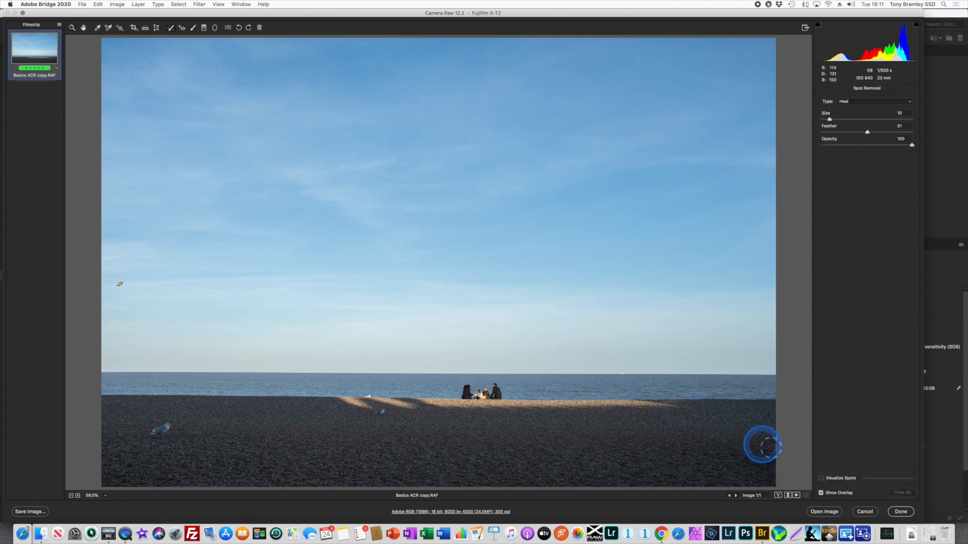
pyautogui.click(821, 479)
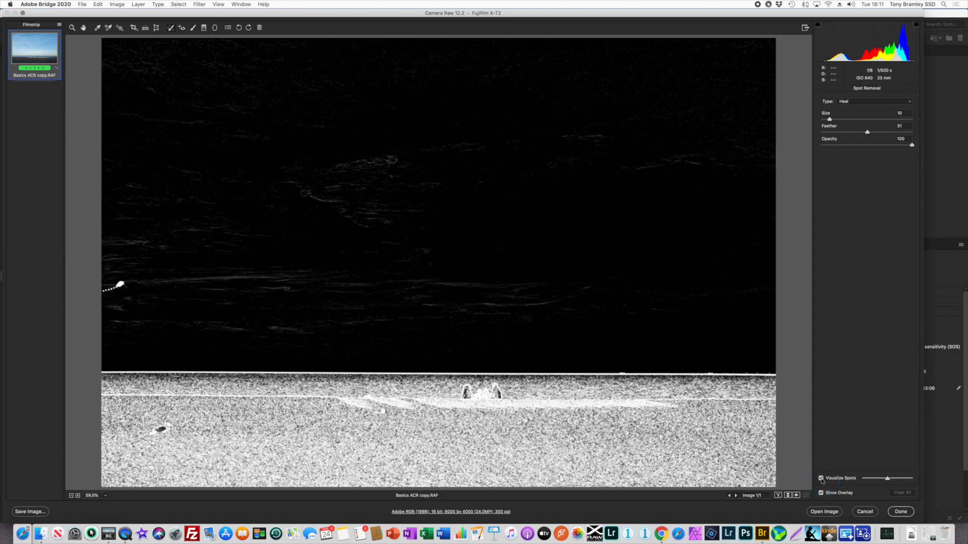
pyautogui.click(821, 478)
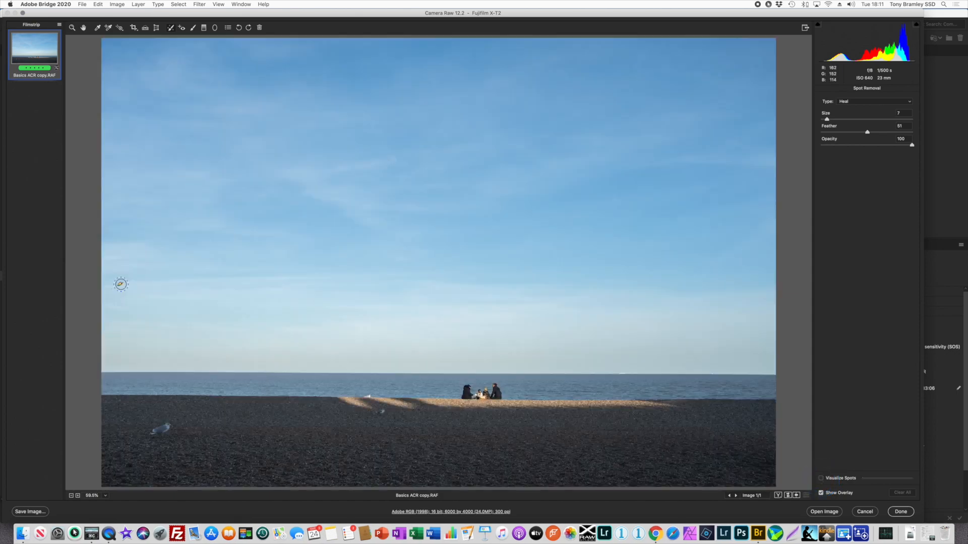
# Heal away the bird in the sky near the photo's left edge, using a size 5 Spot Removal brush.
pyautogui.press('[')
pyautogui.press('[')
pyautogui.moveTo(120, 285); pyautogui.dragTo(107, 292)
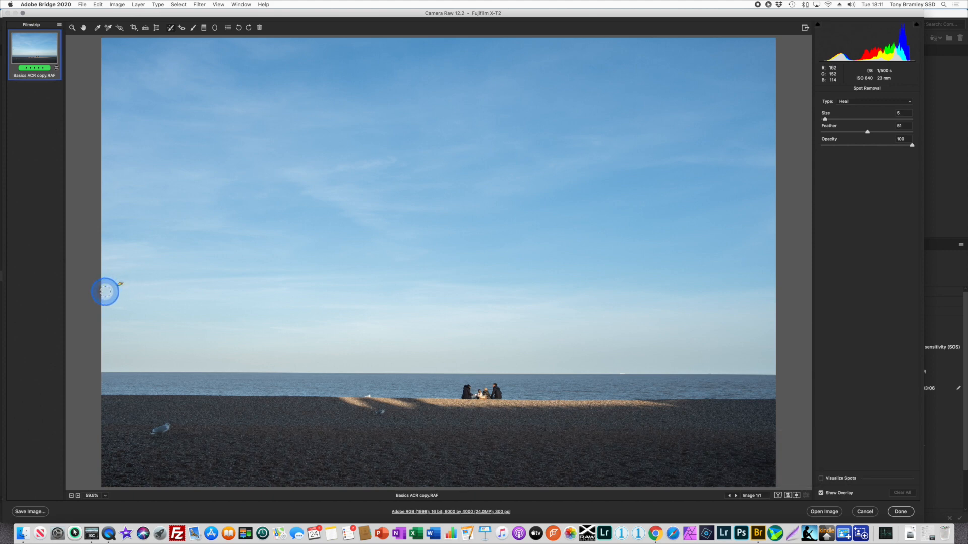
pyautogui.moveTo(104, 291); pyautogui.dragTo(101, 293)
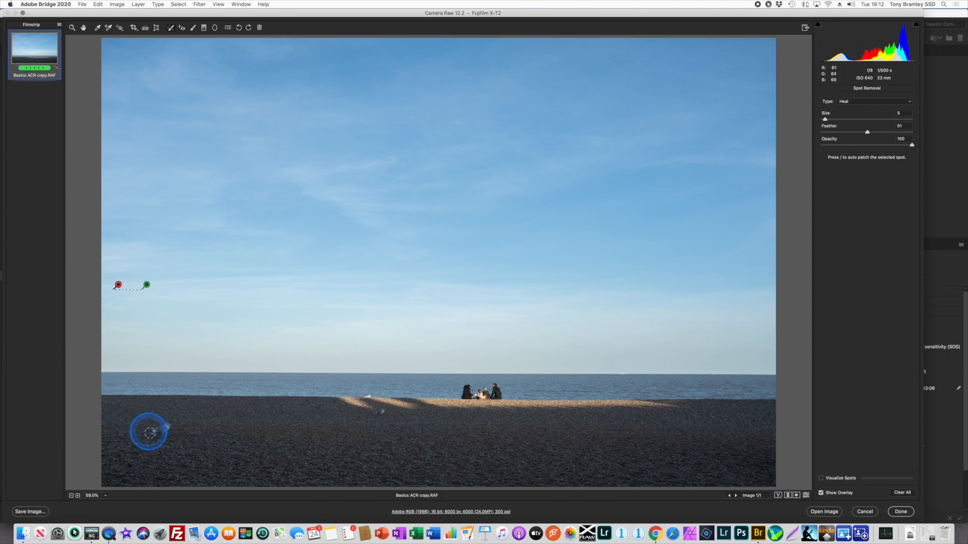
# Heal away the large gull standing on the dark shingle in the photo's lower-left area.
pyautogui.press('super+equal')
pyautogui.press('super+equal')
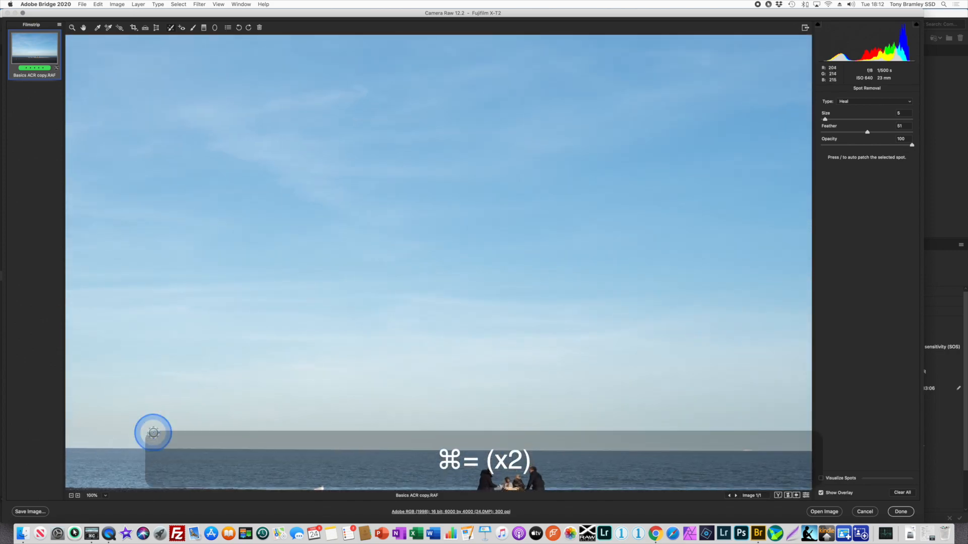
pyautogui.moveTo(135, 394)
pyautogui.mouseDown()
pyautogui.moveTo(170, 378)
pyautogui.moveTo(154, 390)
pyautogui.mouseUp()
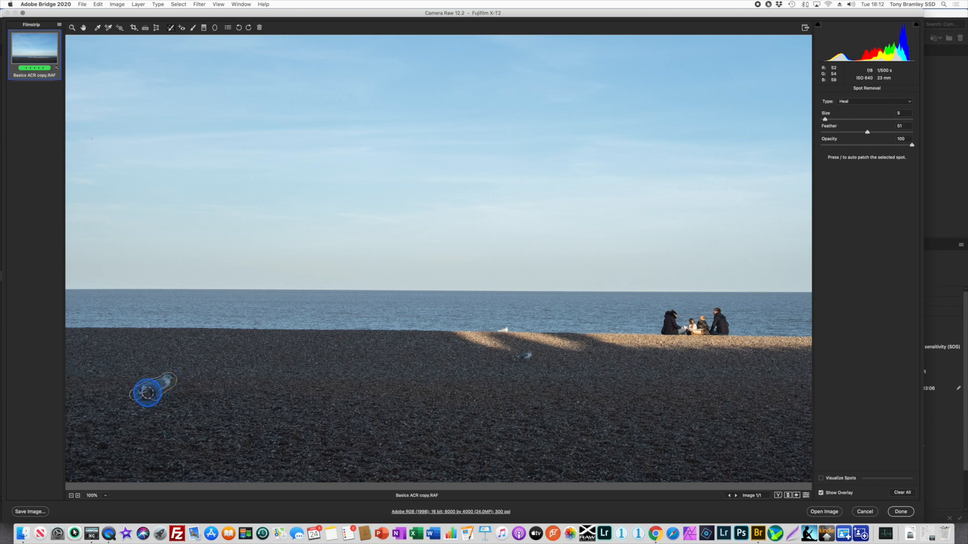
pyautogui.moveTo(146, 388); pyautogui.dragTo(152, 391)
# Heal away the small gull on the shaded shingle below the sunlit strip, sampling clean shingle to its left.
pyautogui.press('super+equal')
pyautogui.moveTo(463, 330)
pyautogui.mouseDown()
pyautogui.moveTo(494, 326)
pyautogui.moveTo(488, 337)
pyautogui.moveTo(496, 324)
pyautogui.mouseUp()
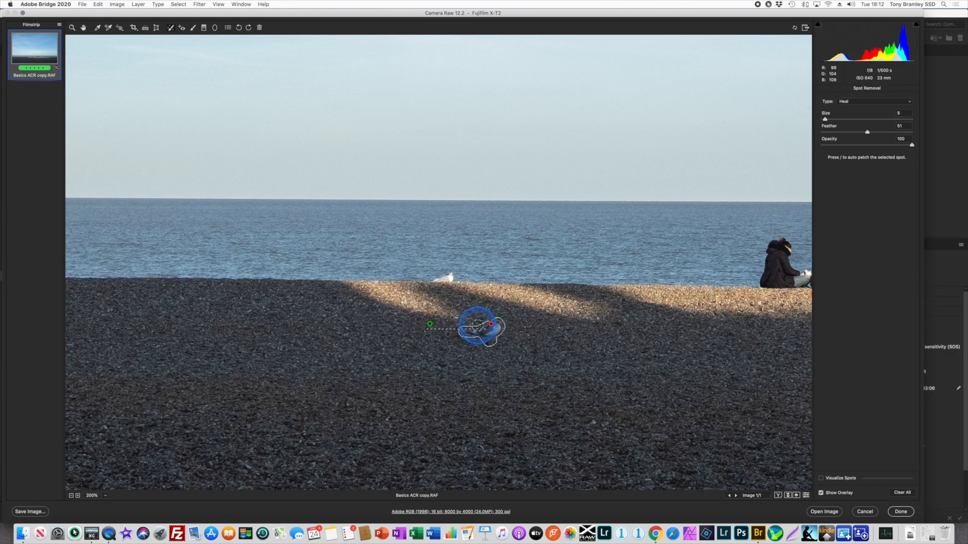
pyautogui.moveTo(435, 328); pyautogui.dragTo(341, 329)
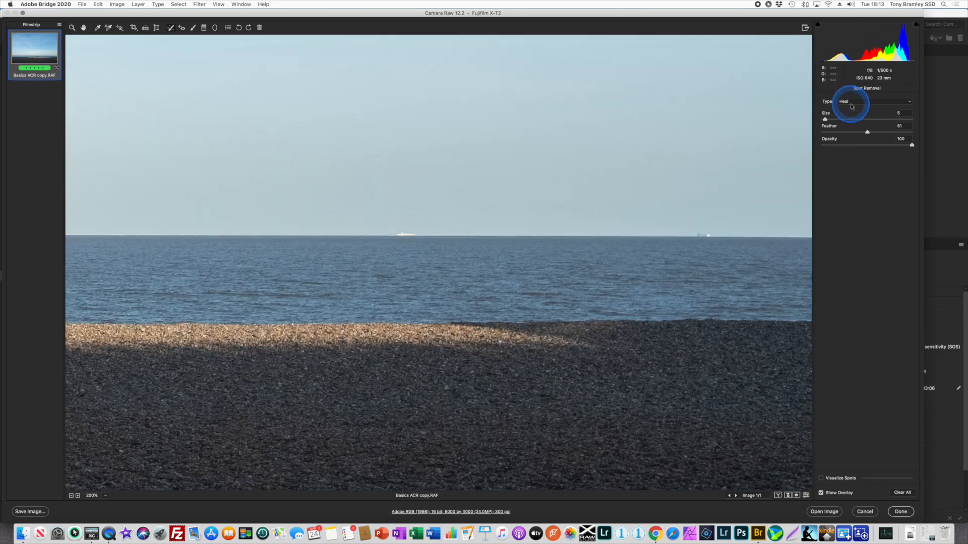
# Switch the Spot Removal type to Clone and remove the two ships on the horizon.
pyautogui.click(857, 101)
pyautogui.click(852, 101)
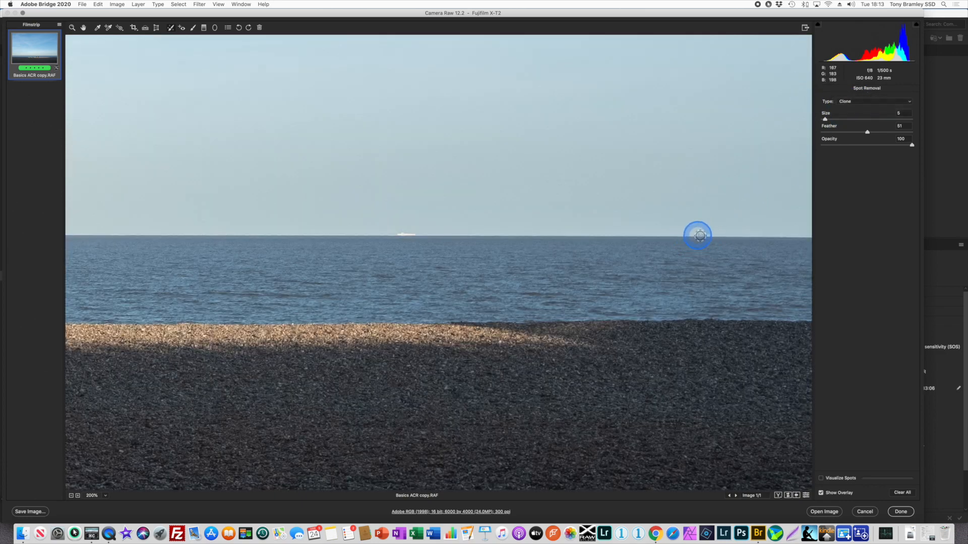
pyautogui.moveTo(709, 235); pyautogui.dragTo(709, 235)
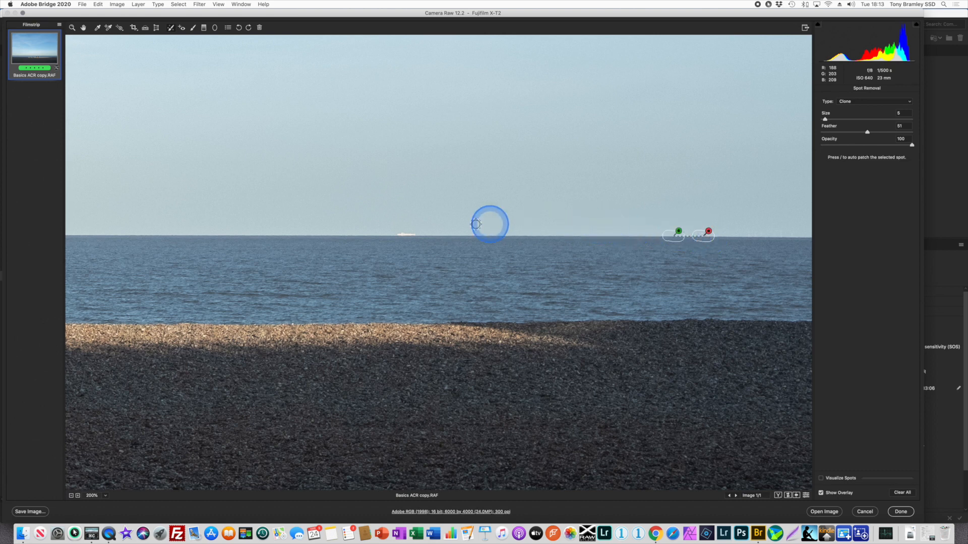
pyautogui.moveTo(397, 235); pyautogui.dragTo(416, 235)
# Rotate the image clockwise by 180° so that it is upside down.
pyautogui.click(248, 27)
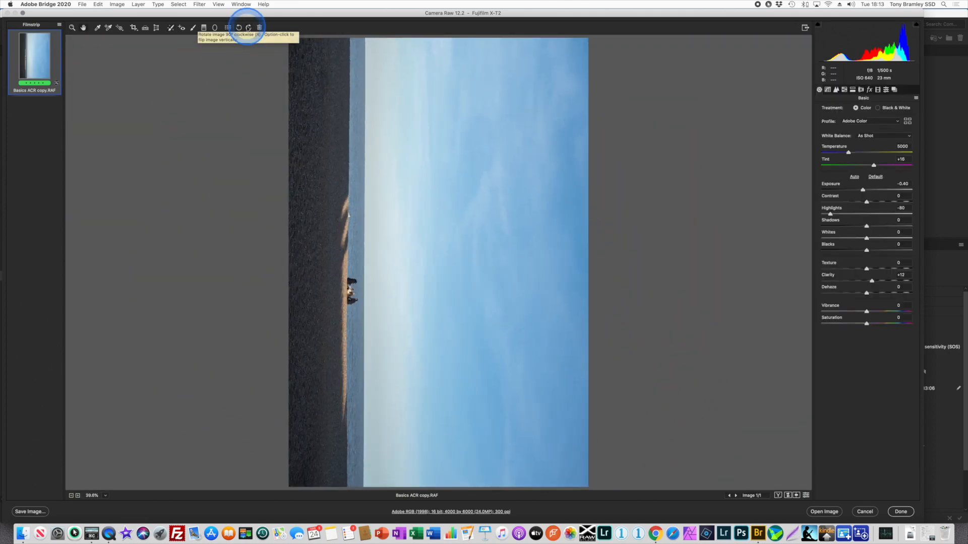
pyautogui.click(248, 27)
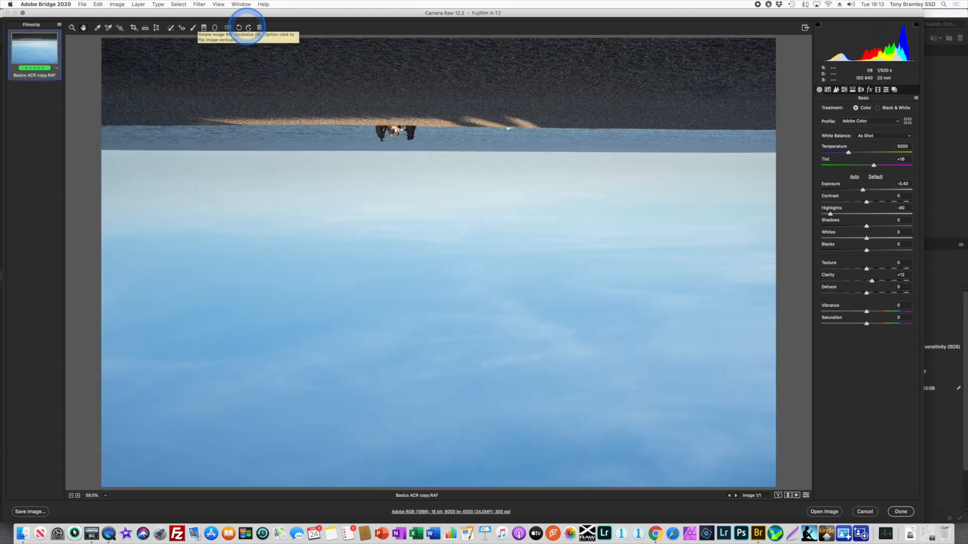
pyautogui.press('super+0')
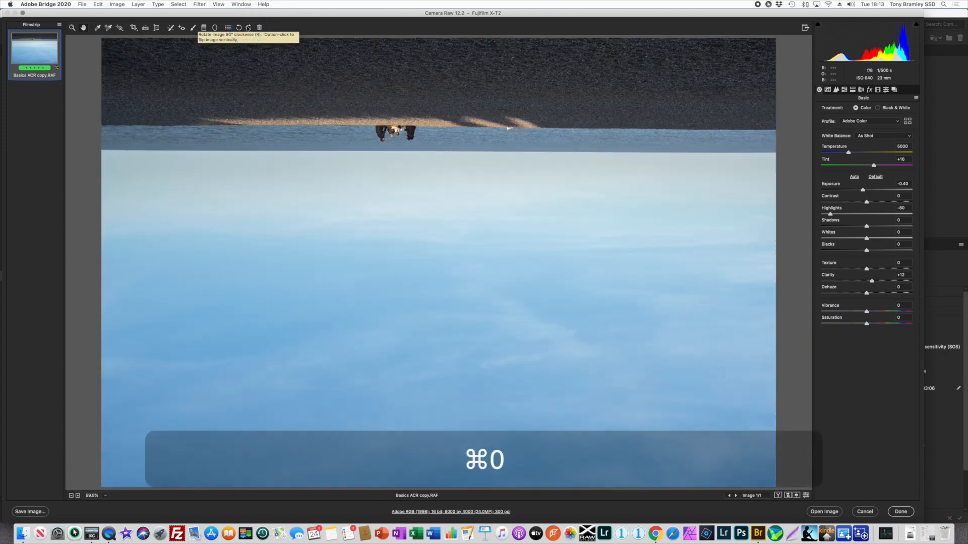
pyautogui.press('super+minus')
pyautogui.press('super+minus')
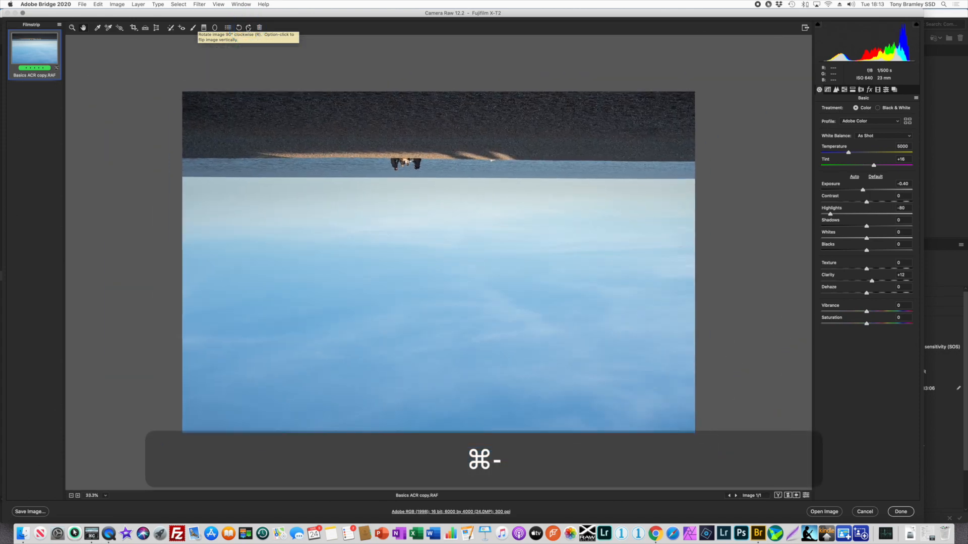
# Darken the sky with a graduated filter ending at the horizon, using Exposure about -0.70 and Highlights -37, and shorten its gradient toward the horizon.
pyautogui.click(203, 28)
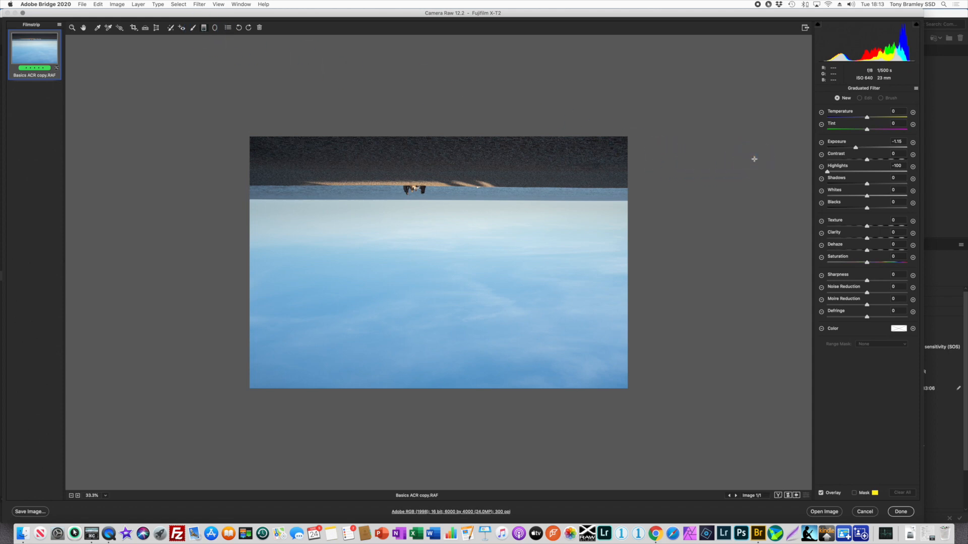
pyautogui.click(821, 143)
pyautogui.moveTo(859, 149); pyautogui.dragTo(860, 149)
pyautogui.moveTo(434, 390); pyautogui.dragTo(438, 201)
pyautogui.moveTo(867, 171); pyautogui.dragTo(852, 173)
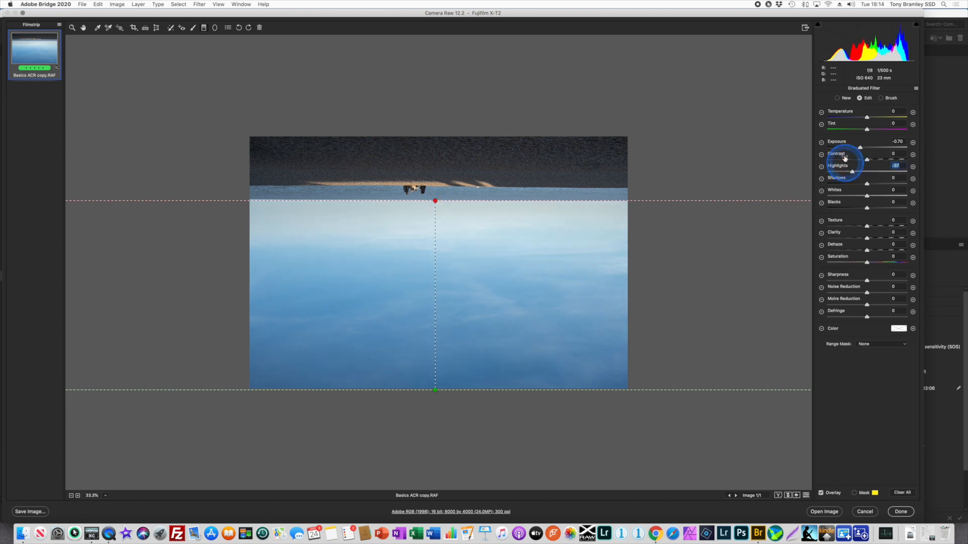
pyautogui.moveTo(860, 149); pyautogui.dragTo(861, 149)
pyautogui.moveTo(436, 391); pyautogui.dragTo(435, 272)
# Add a new graduated filter over the shingle from the image edge toward the sunlit strip, with Exposure +0.35.
pyautogui.click(821, 143)
pyautogui.click(821, 142)
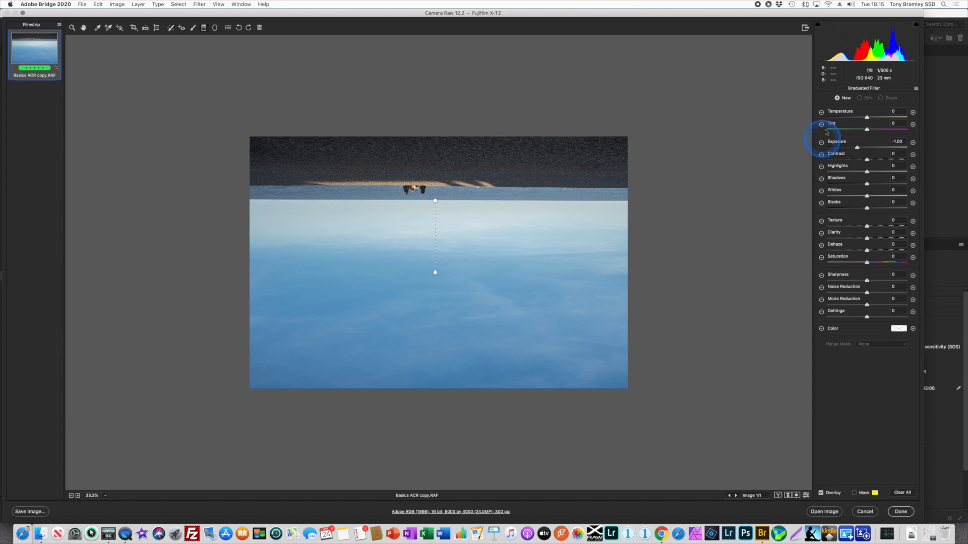
pyautogui.click(838, 100)
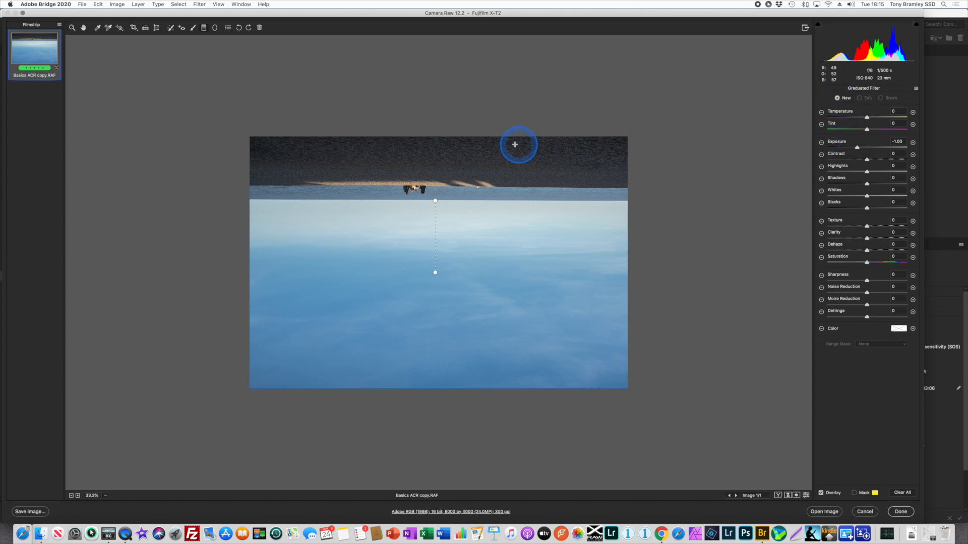
pyautogui.moveTo(510, 136); pyautogui.dragTo(510, 178)
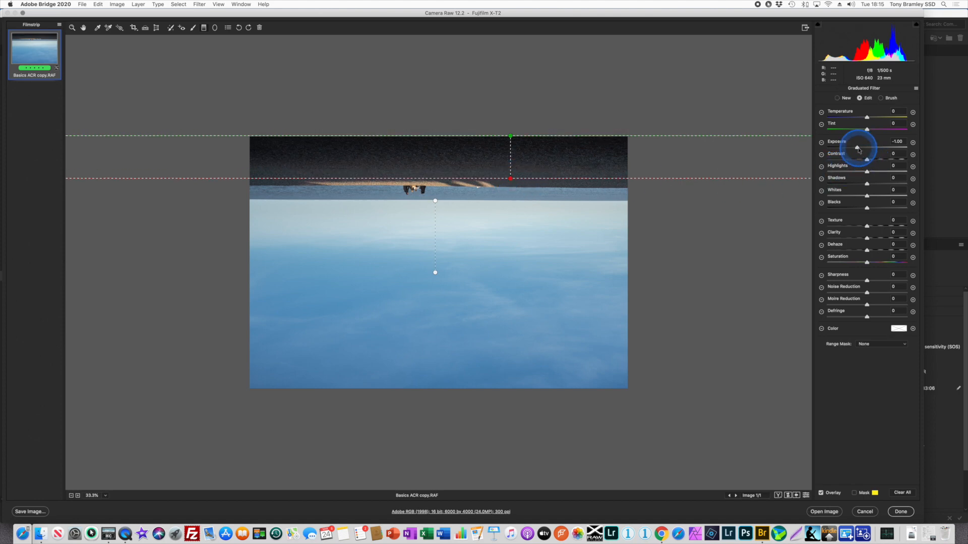
pyautogui.moveTo(857, 148); pyautogui.dragTo(870, 147)
# Start a new Adjustment Brush correction with Exposure +0.55.
pyautogui.click(193, 29)
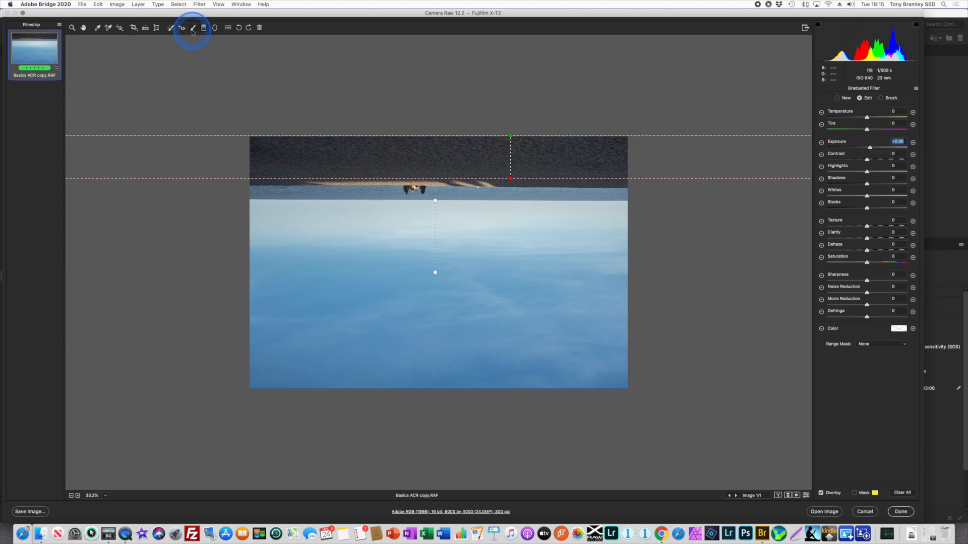
pyautogui.click(193, 30)
pyautogui.click(852, 99)
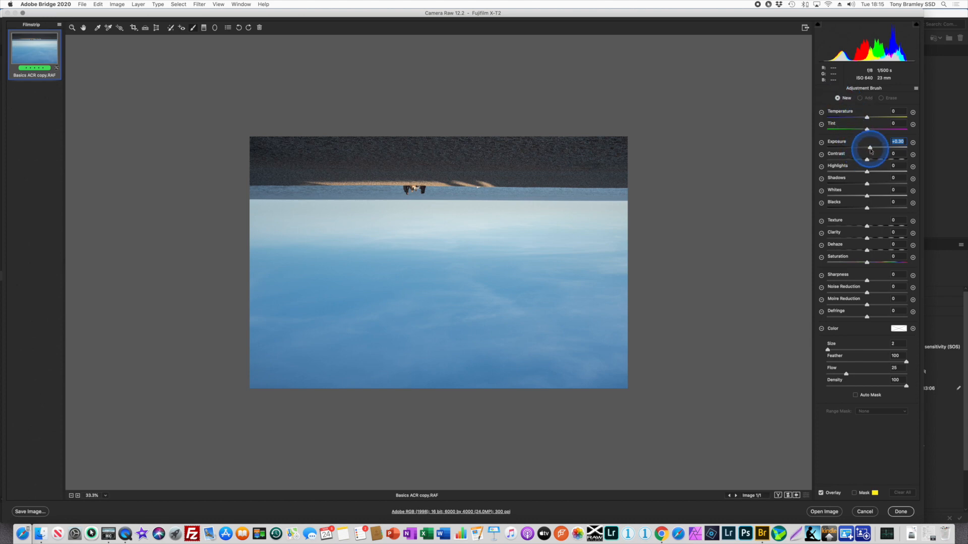
pyautogui.moveTo(869, 149); pyautogui.dragTo(872, 148)
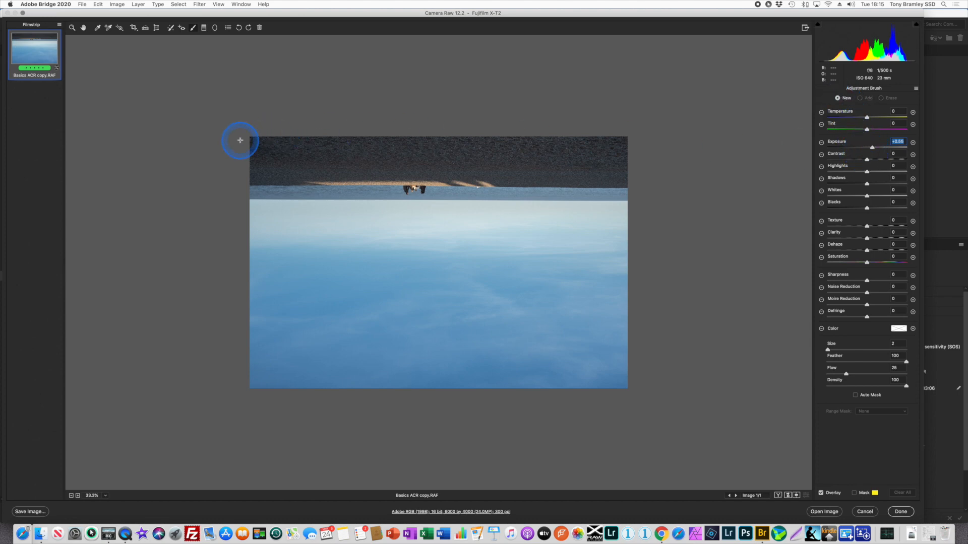
# Brush over the outer corner of the shingle with a size 24 brush and raise the correction's Exposure to +1.30.
pyautogui.press(']')
pyautogui.press(']')
pyautogui.press(']')
pyautogui.press(']')
pyautogui.press(']')
pyautogui.press(']')
pyautogui.press(']')
pyautogui.press(']')
pyautogui.press(']')
pyautogui.press(']')
pyautogui.press(']')
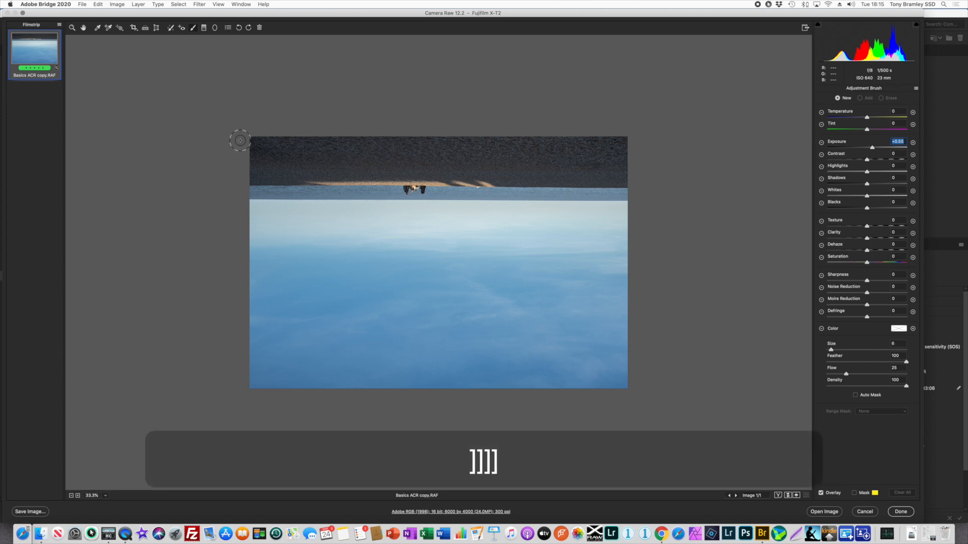
pyautogui.press(']')
pyautogui.press(']')
pyautogui.press(']')
pyautogui.press(']')
pyautogui.press(']')
pyautogui.press(']')
pyautogui.press(']')
pyautogui.press(']')
pyautogui.press(']')
pyautogui.press(']')
pyautogui.press(']')
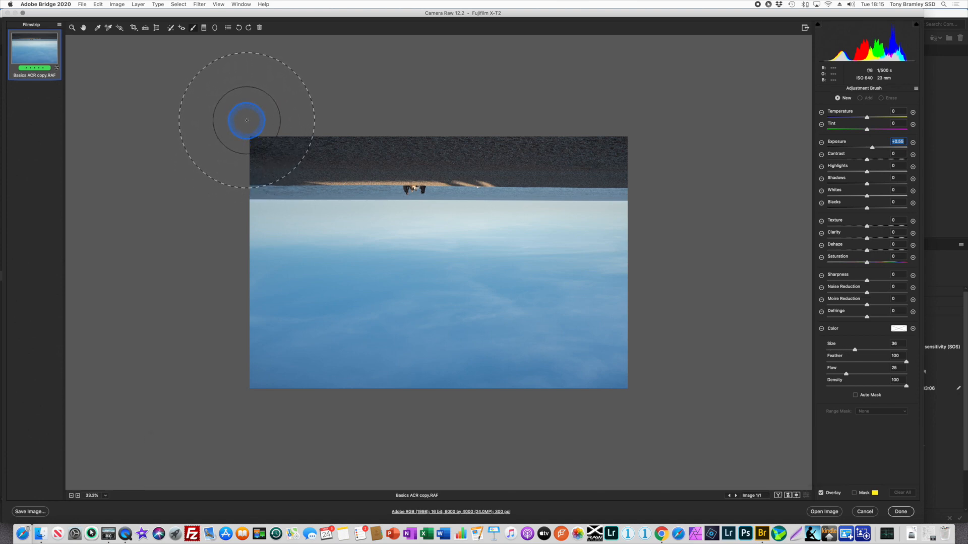
pyautogui.press('[')
pyautogui.press('[')
pyautogui.press('[')
pyautogui.press('[')
pyautogui.press('[')
pyautogui.press('[')
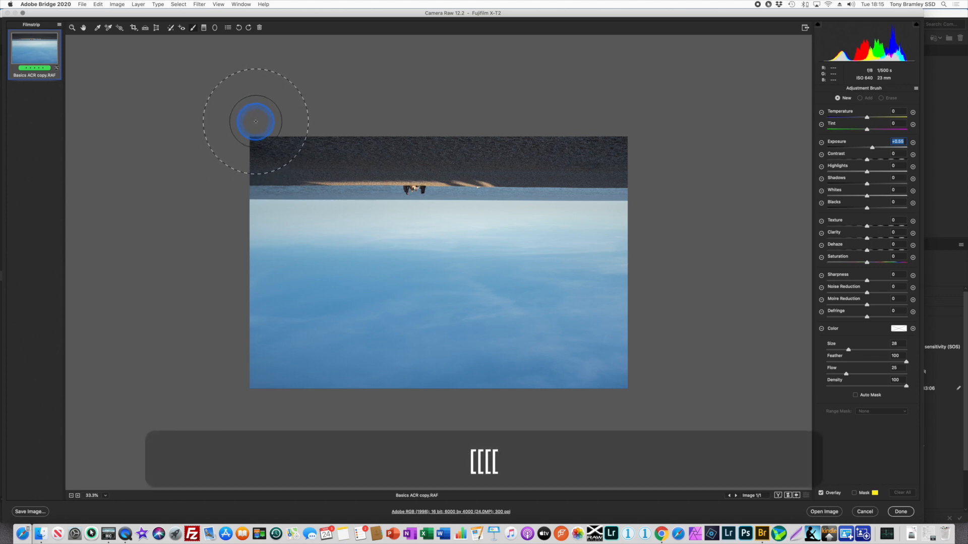
pyautogui.click(259, 124)
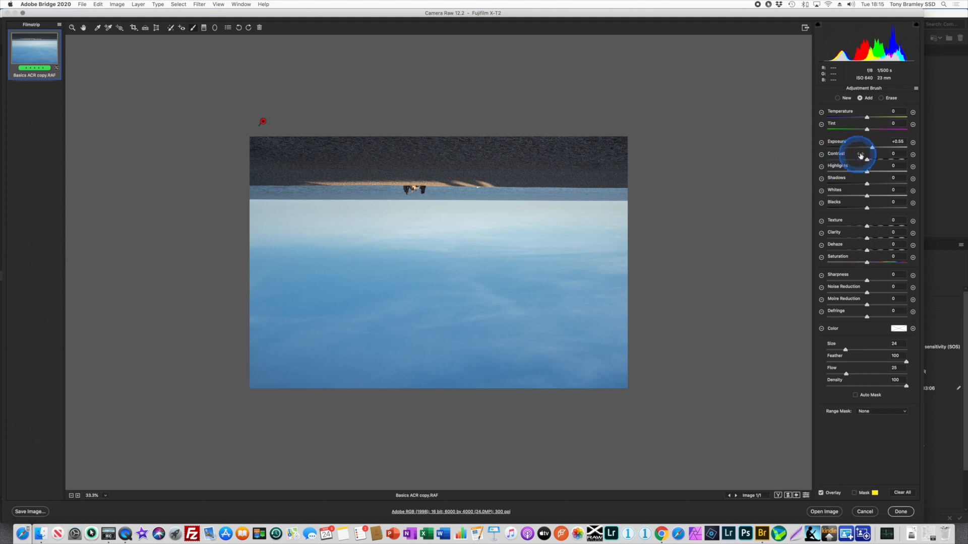
pyautogui.moveTo(872, 148); pyautogui.dragTo(885, 148)
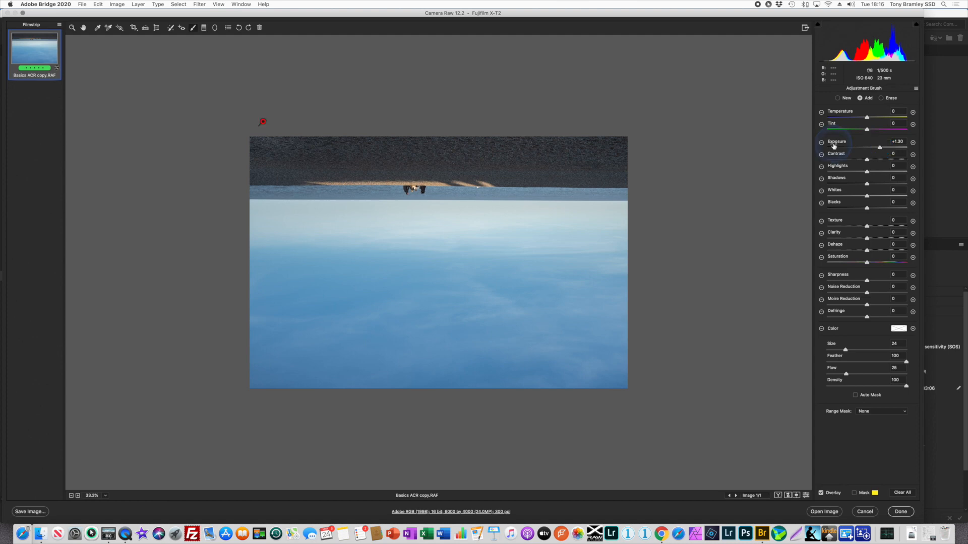
# Start a new brush correction for the group of people, with Highlights -66 and Exposure -0.45.
pyautogui.press('super+equal')
pyautogui.press('super+equal')
pyautogui.press('super+equal')
pyautogui.press('super+equal')
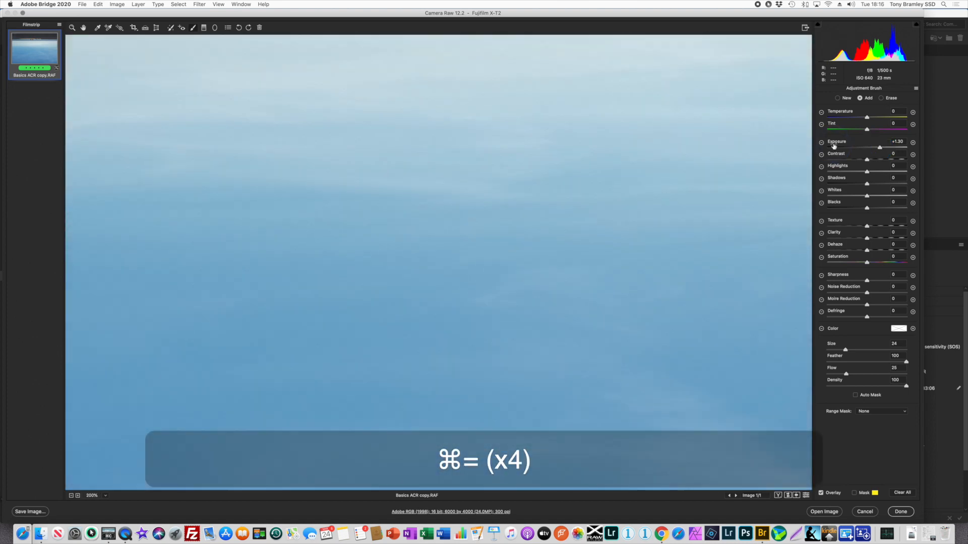
pyautogui.scroll(10, 523, 291)
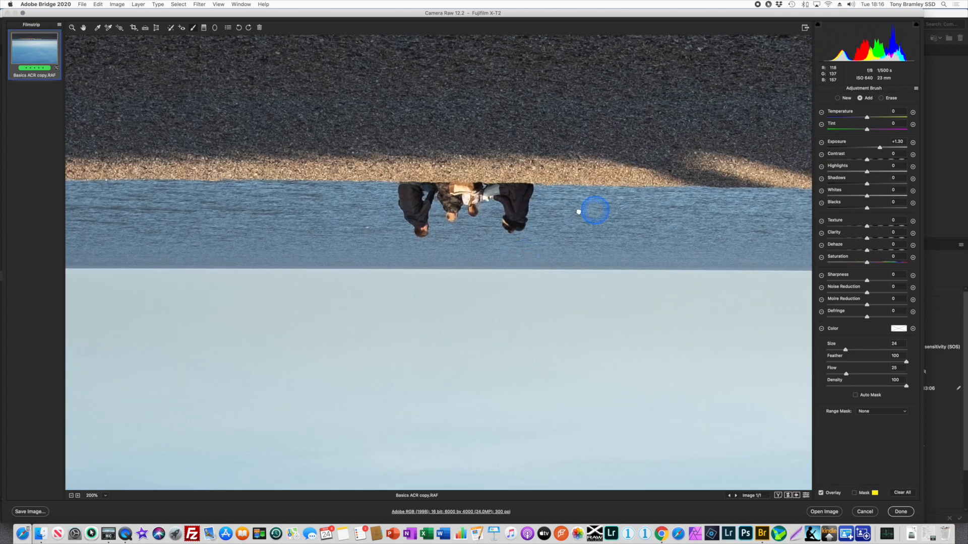
pyautogui.moveTo(578, 212); pyautogui.dragTo(463, 234)
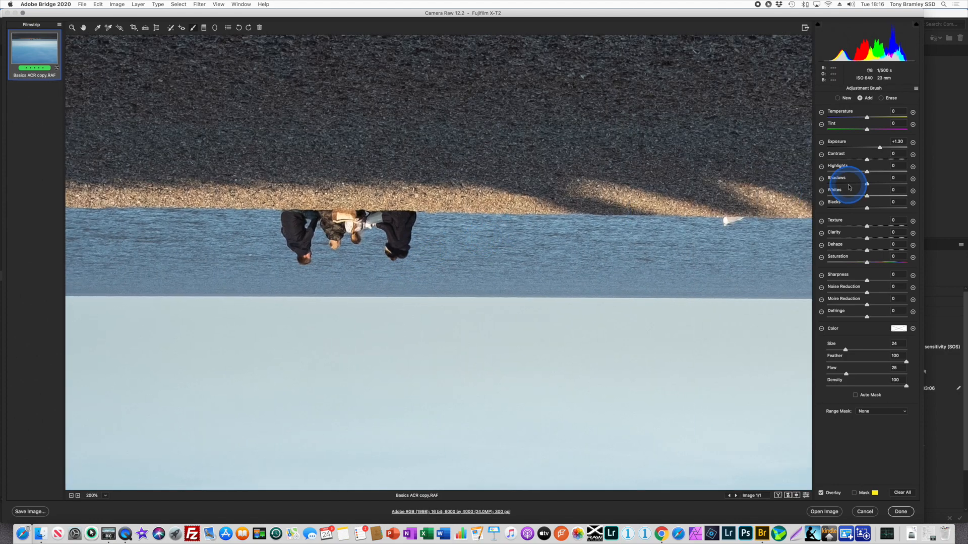
pyautogui.press('super+equal')
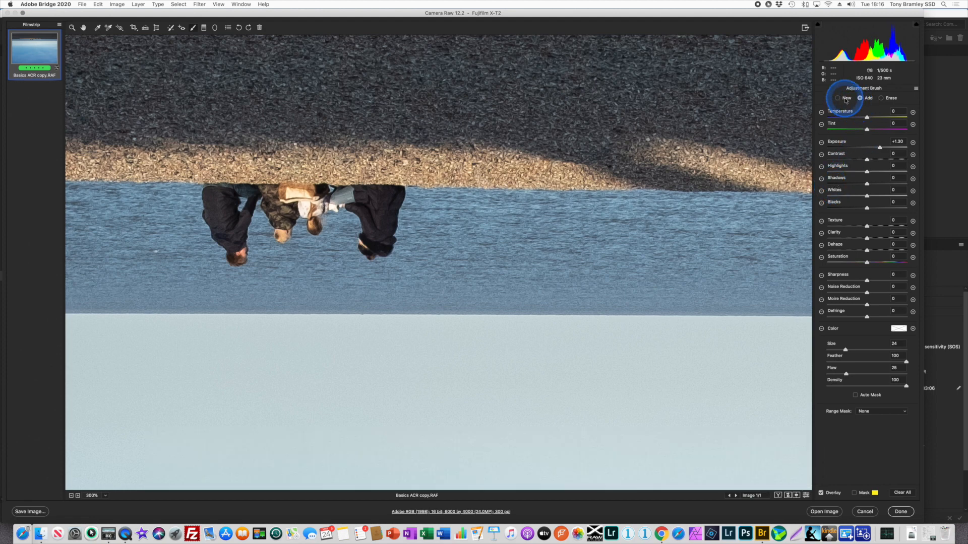
pyautogui.moveTo(866, 171); pyautogui.dragTo(837, 171)
pyautogui.click(880, 147)
pyautogui.moveTo(880, 147); pyautogui.dragTo(862, 148)
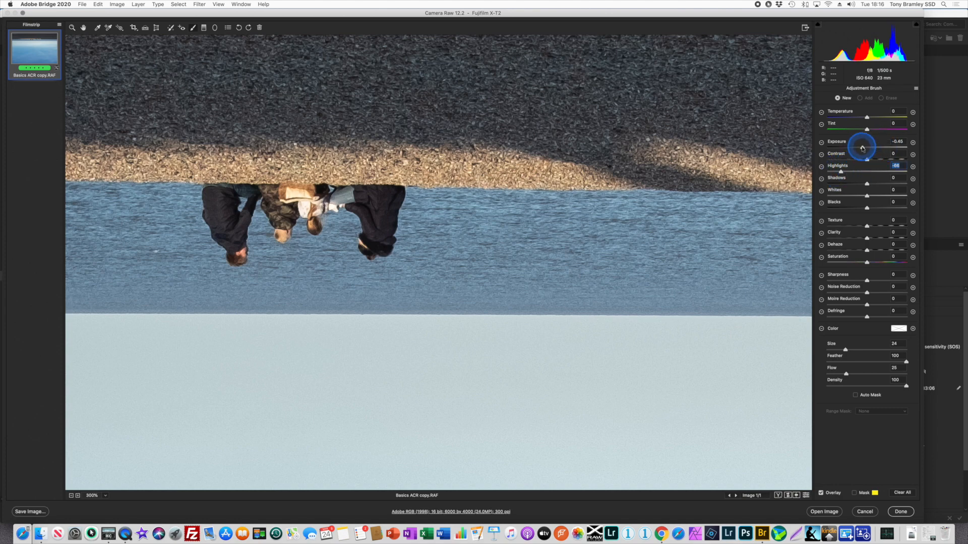
# Paint the darkening correction over the bright white clothing in the middle of the group with a size 3 brush.
pyautogui.press('[')
pyautogui.press('[')
pyautogui.press('[')
pyautogui.press('[')
pyautogui.press('[')
pyautogui.press('[')
pyautogui.press('[')
pyautogui.press('[')
pyautogui.press('[')
pyautogui.press('[')
pyautogui.press('[')
pyautogui.press('[')
pyautogui.press('[')
pyautogui.press('[')
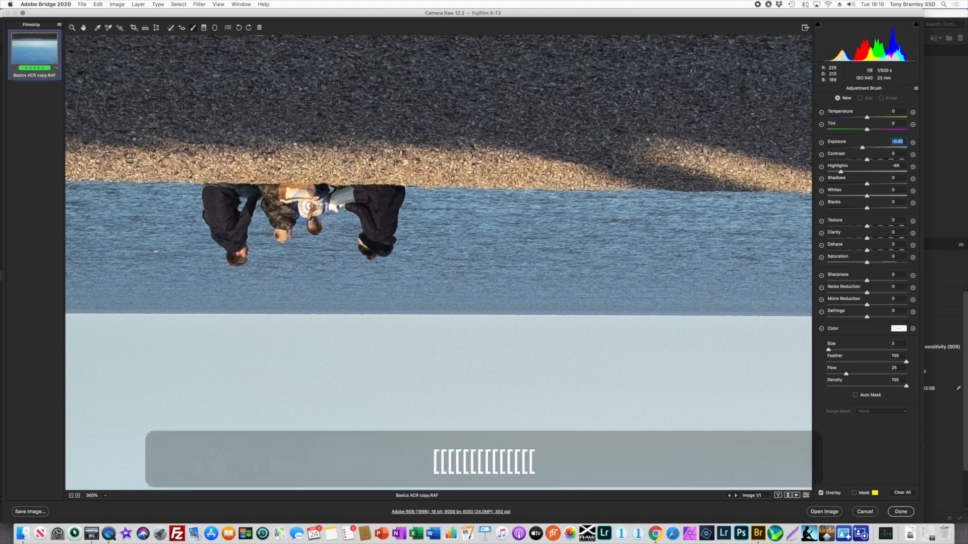
pyautogui.moveTo(305, 206); pyautogui.dragTo(296, 195)
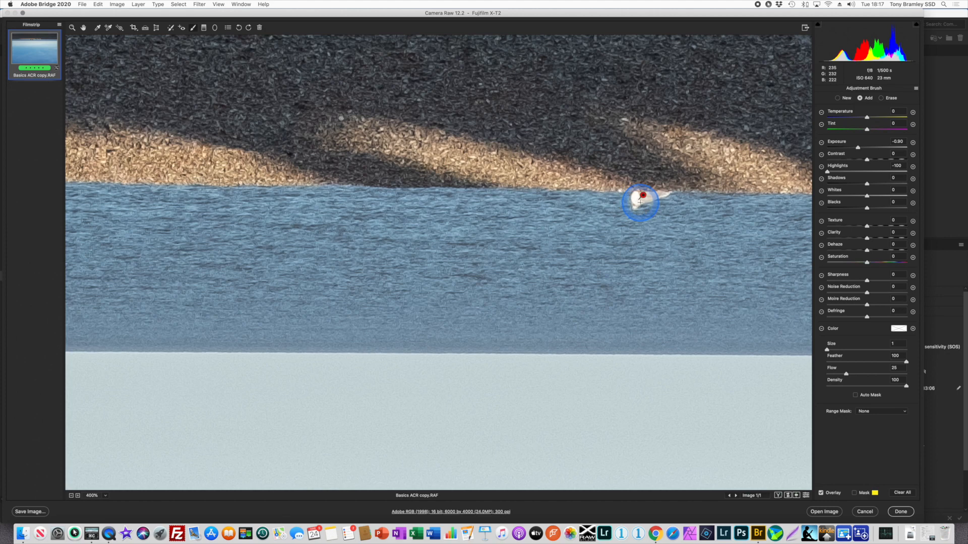
# Paint the darkening correction over the small white object at the waterline with a size 2 brush and set its Exposure to -1.40.
pyautogui.press(']')
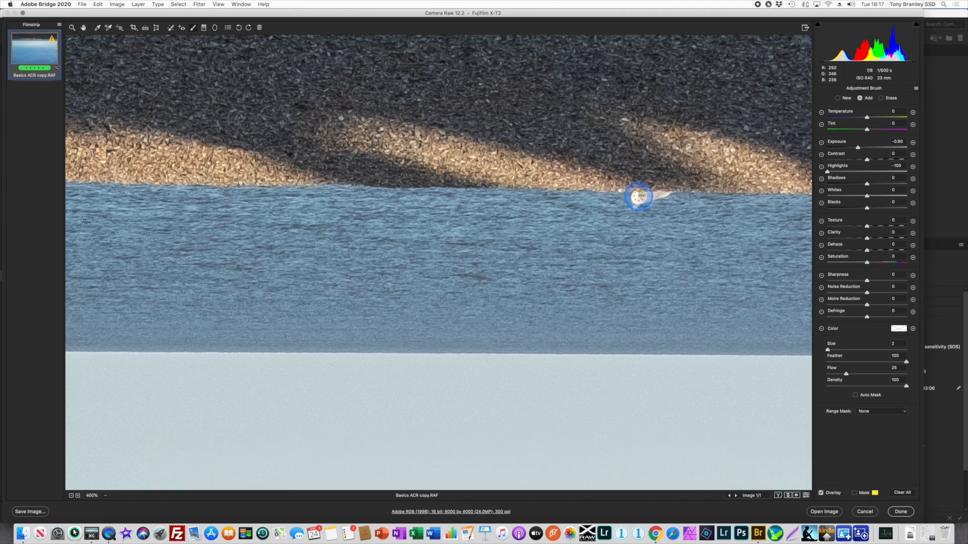
pyautogui.moveTo(639, 201); pyautogui.dragTo(653, 199)
pyautogui.moveTo(858, 147)
pyautogui.mouseDown()
pyautogui.moveTo(844, 147)
pyautogui.moveTo(853, 148)
pyautogui.mouseUp()
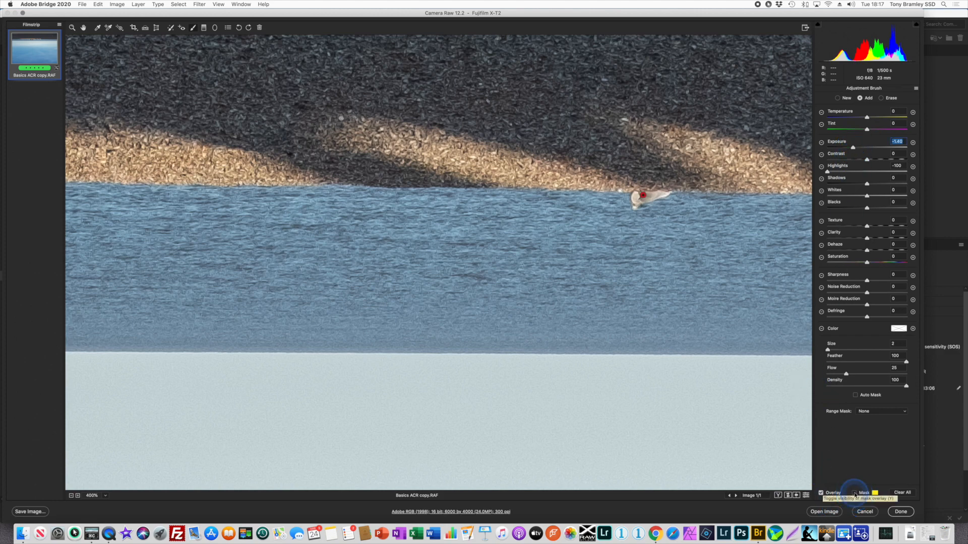
# Show the mask overlay to check the painted area on the white object, hide it again and review the whole photo.
pyautogui.click(853, 493)
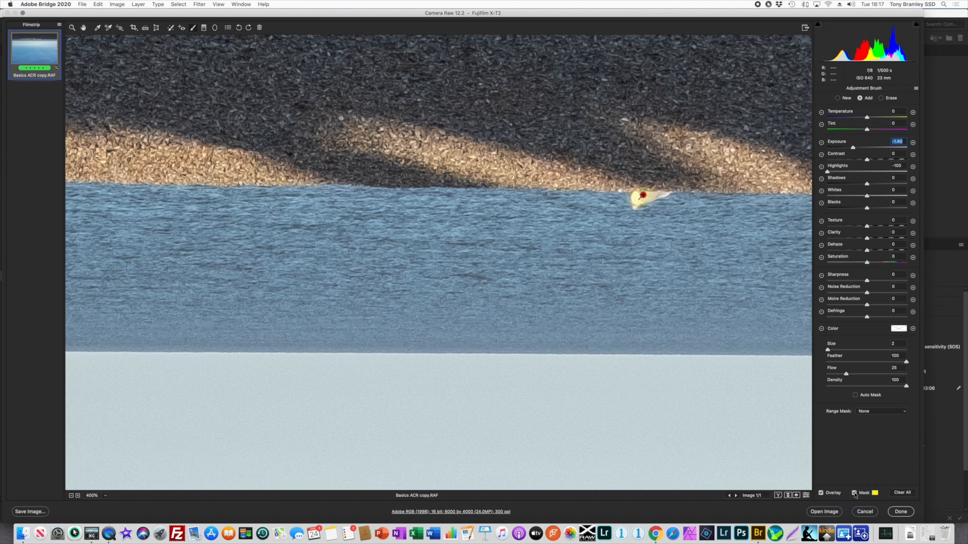
pyautogui.click(854, 493)
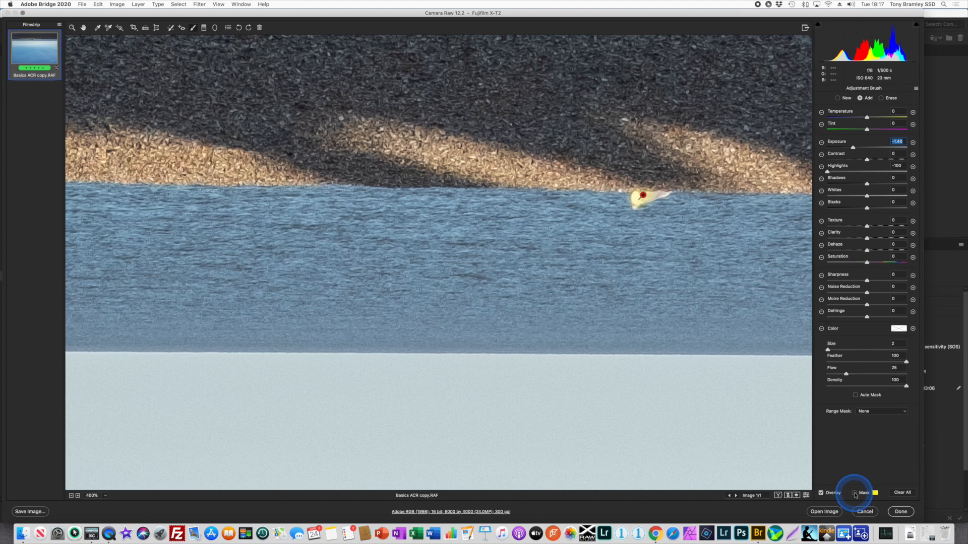
pyautogui.press('super+minus')
pyautogui.press('super+minus')
pyautogui.press('super+minus')
pyautogui.press('super+minus')
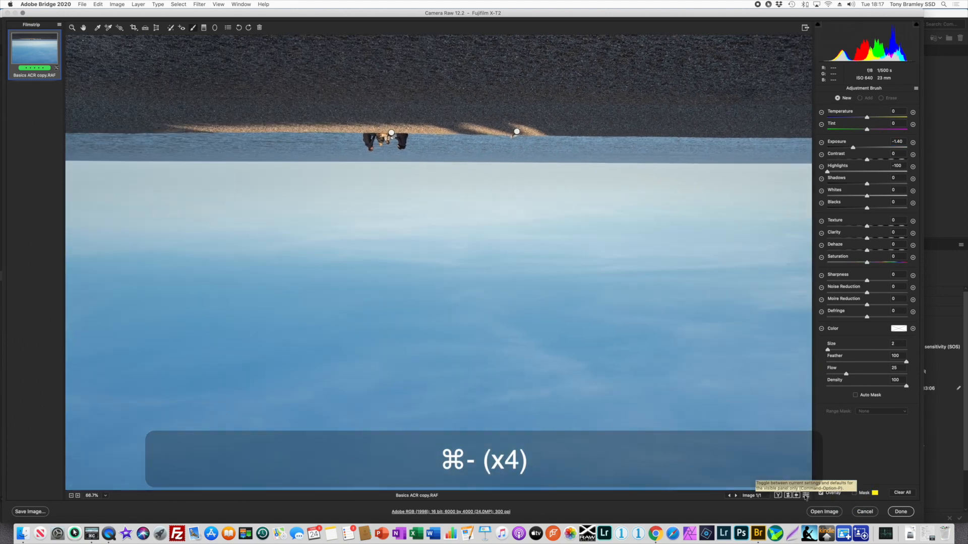
pyautogui.press('super+minus')
pyautogui.press('super+minus')
pyautogui.click(805, 495)
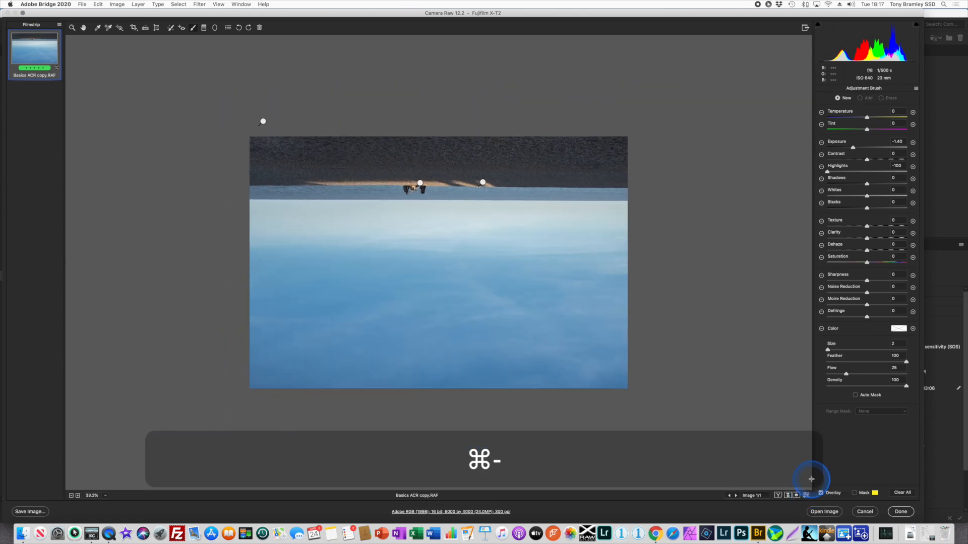
# Draw a crop frame around the entire photo with the Crop tool.
pyautogui.click(134, 28)
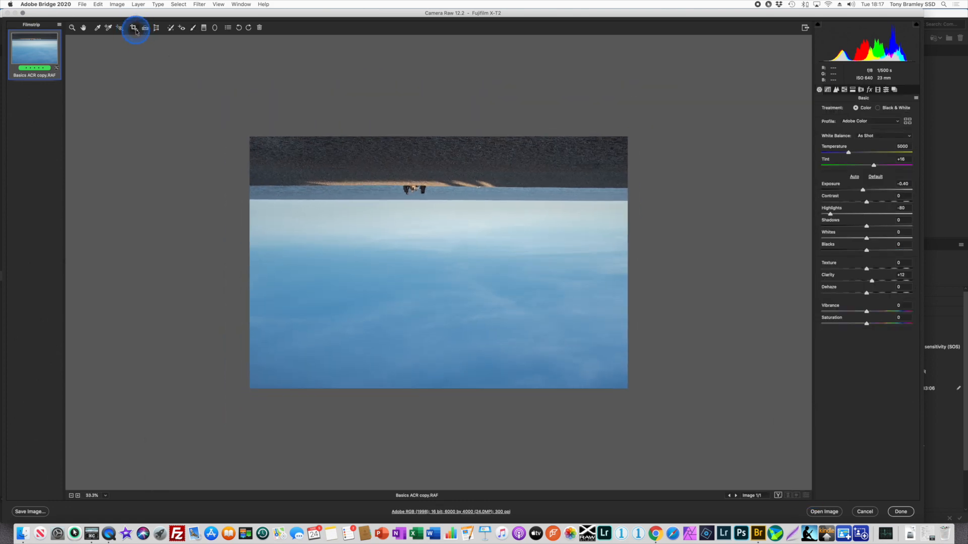
pyautogui.click(136, 32)
pyautogui.click(142, 38)
pyautogui.moveTo(237, 132); pyautogui.dragTo(691, 422)
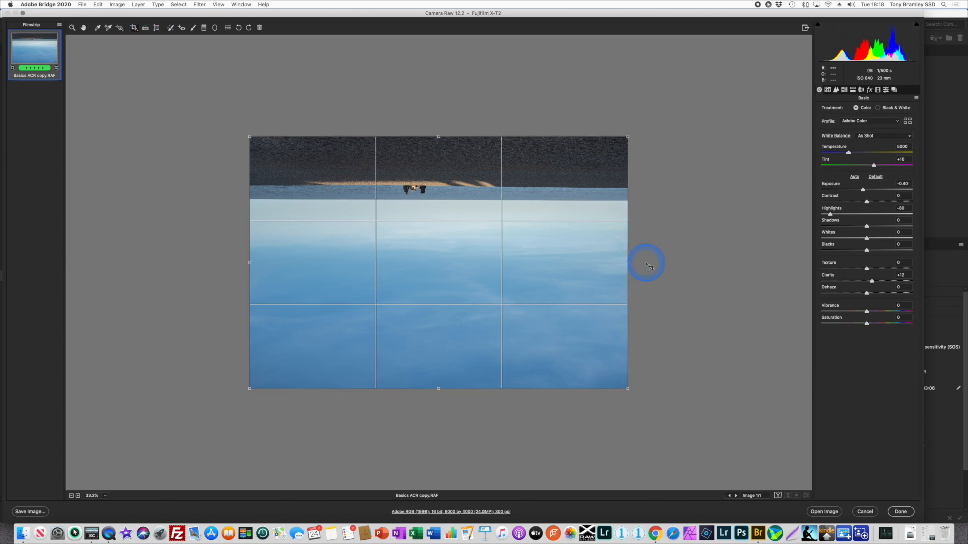
# Tighten the crop at the side nearest the shadow streaks and along the sky and shingle edges, to about 5251 x 3270 pixels.
pyautogui.moveTo(628, 262); pyautogui.dragTo(579, 256)
pyautogui.moveTo(414, 388); pyautogui.dragTo(411, 362)
pyautogui.moveTo(414, 136); pyautogui.dragTo(414, 147)
pyautogui.moveTo(415, 147); pyautogui.dragTo(413, 152)
pyautogui.moveTo(414, 361); pyautogui.dragTo(415, 357)
# Apply the crop and turn the photo upright with two 90-degree counter-clockwise rotations.
pyautogui.press('super+bracketleft')
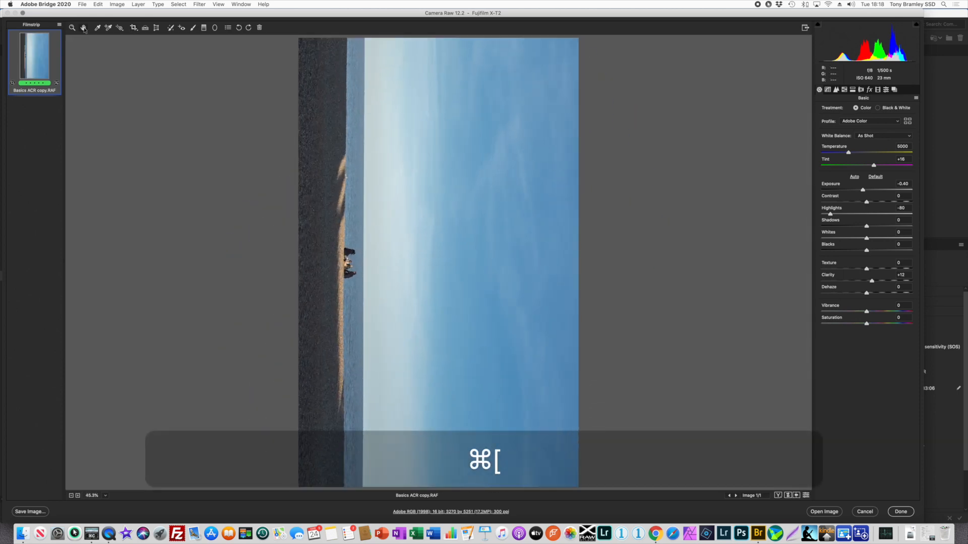
pyautogui.press('super+bracketleft')
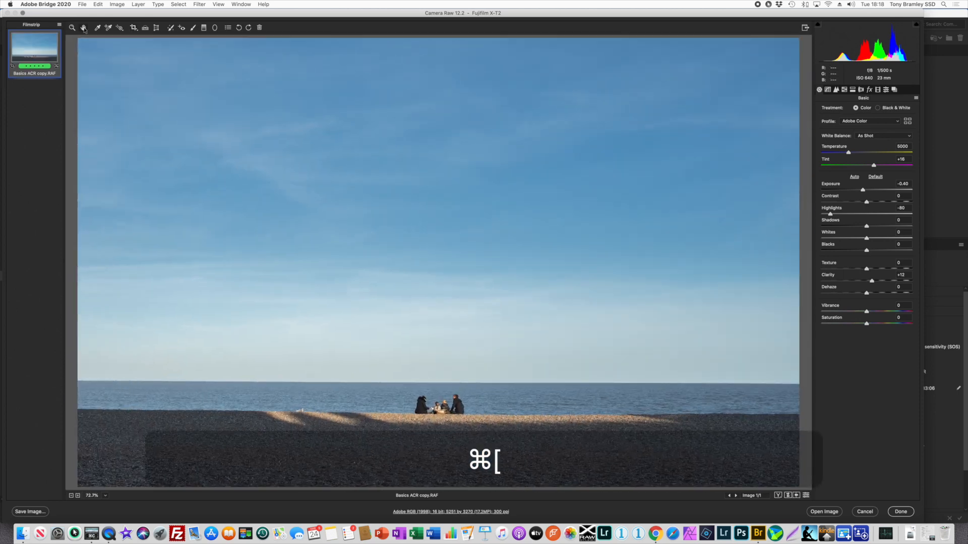
pyautogui.press('super+minus')
pyautogui.press('super+minus')
pyautogui.click(85, 27)
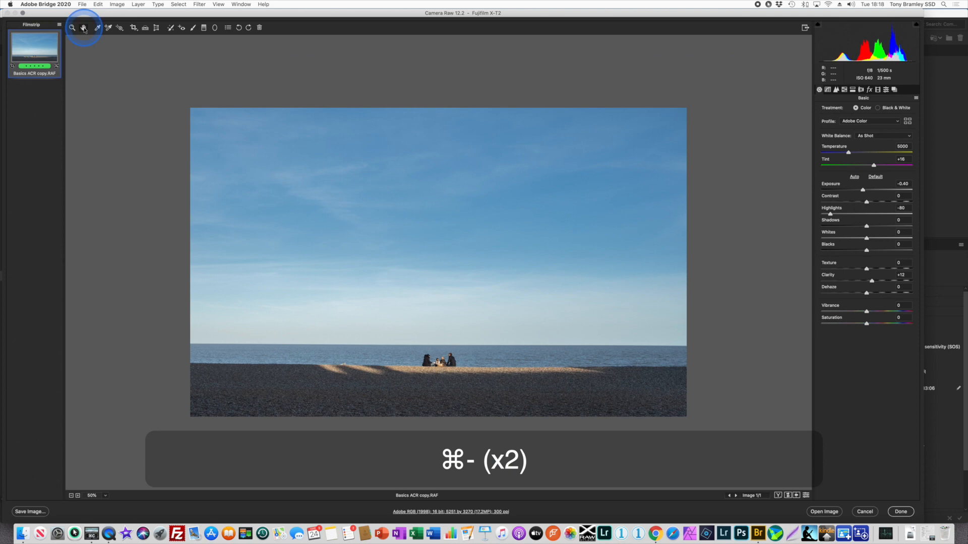